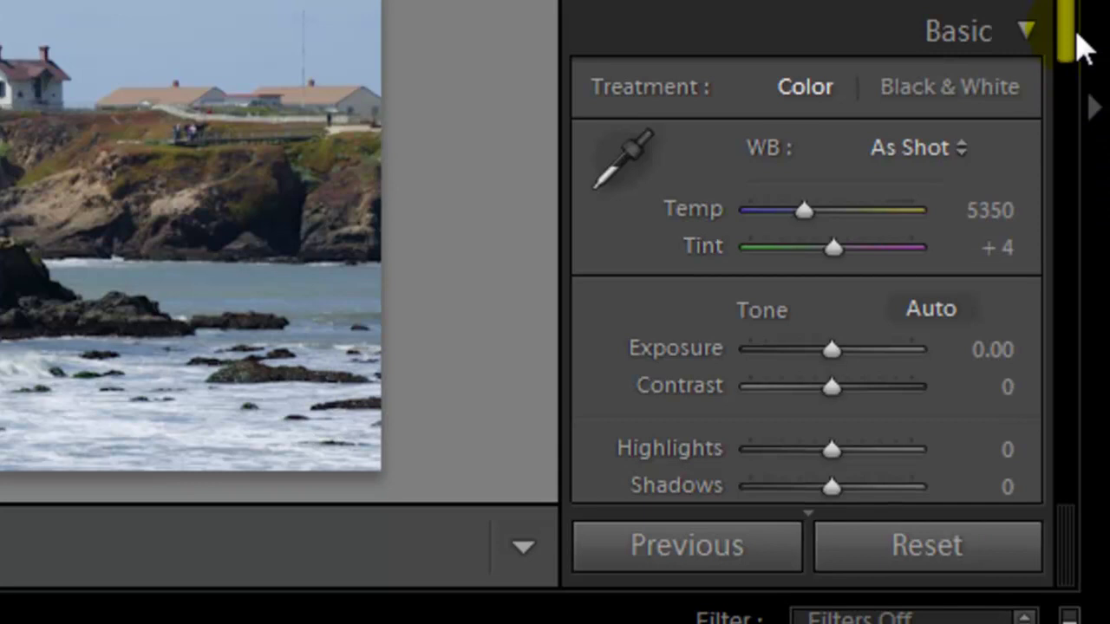
Step: Try lowering Highlights to about −54 by dragging, then reset it to 0
left_click_drag(1072, 38, 1066, 66)
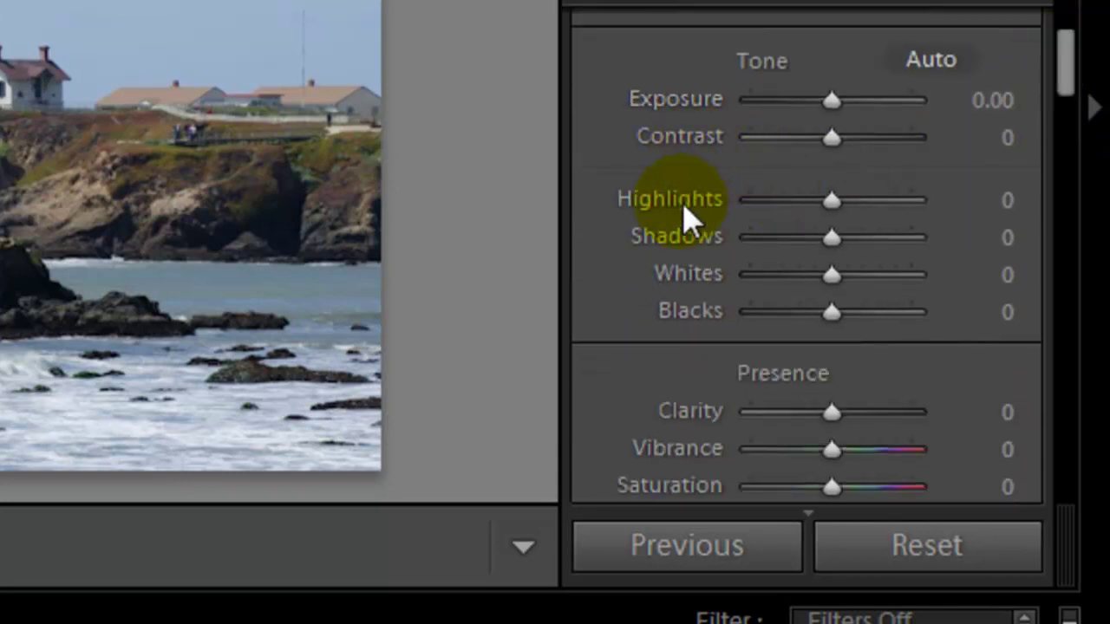
left_click(986, 199)
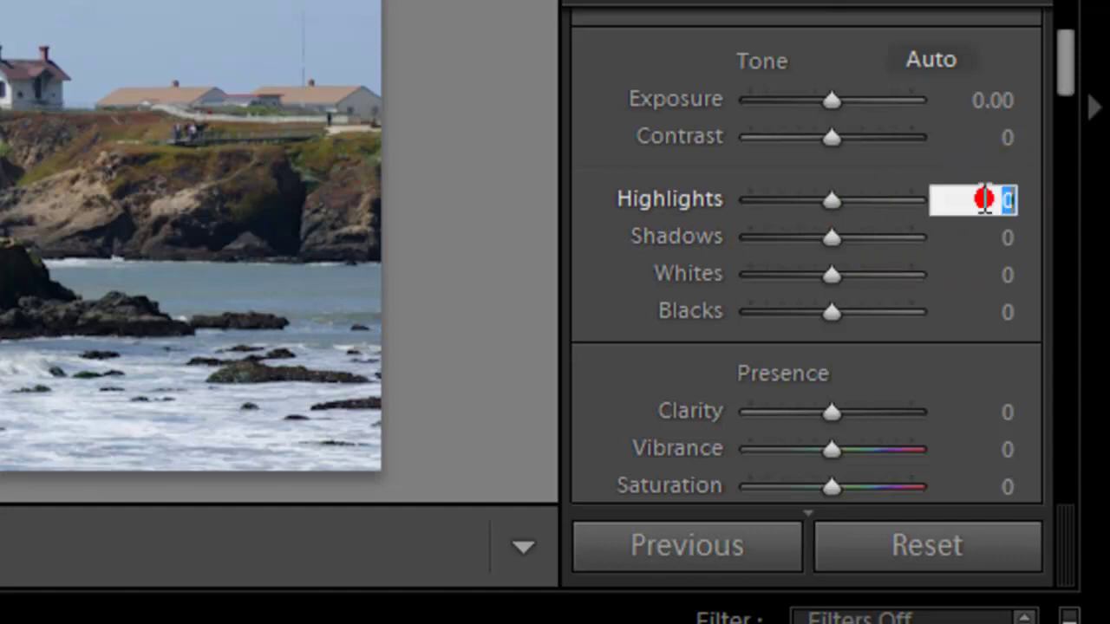
left_click(825, 217)
left_click(791, 217)
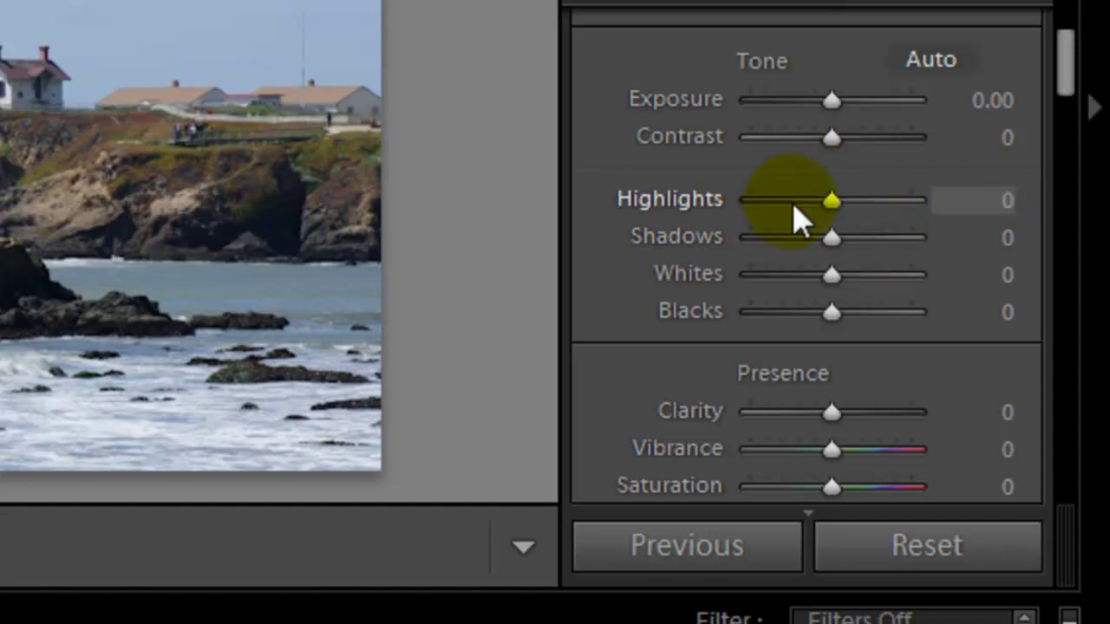
left_click_drag(825, 208, 893, 205)
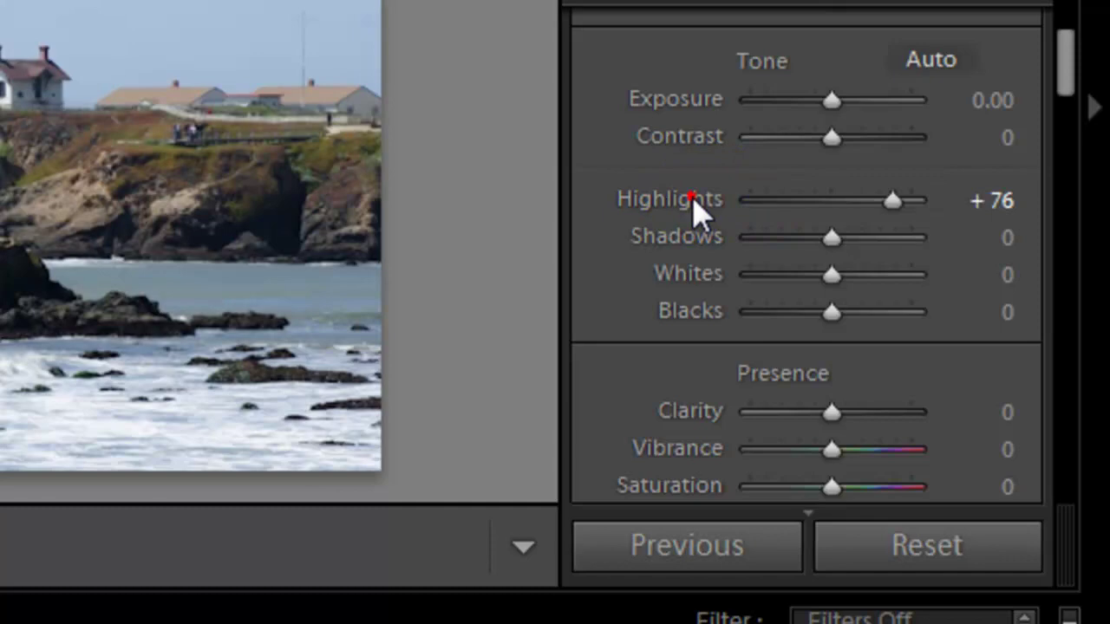
double_click(693, 201)
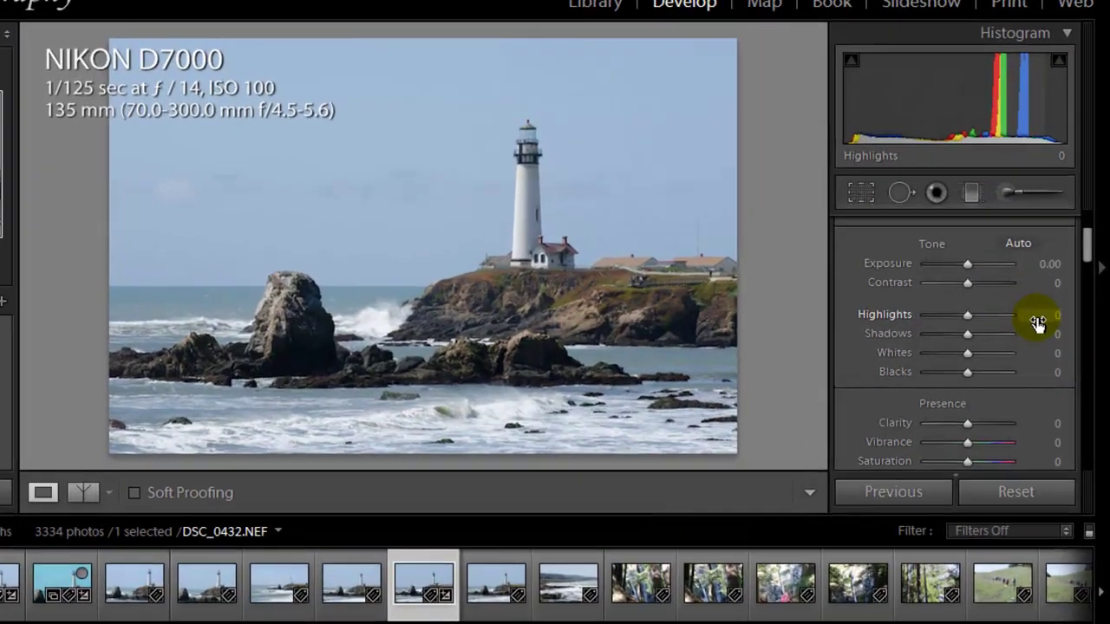
Step: Enter Highlights −50 and Clarity +10 in the Basic panel
left_click(1051, 329)
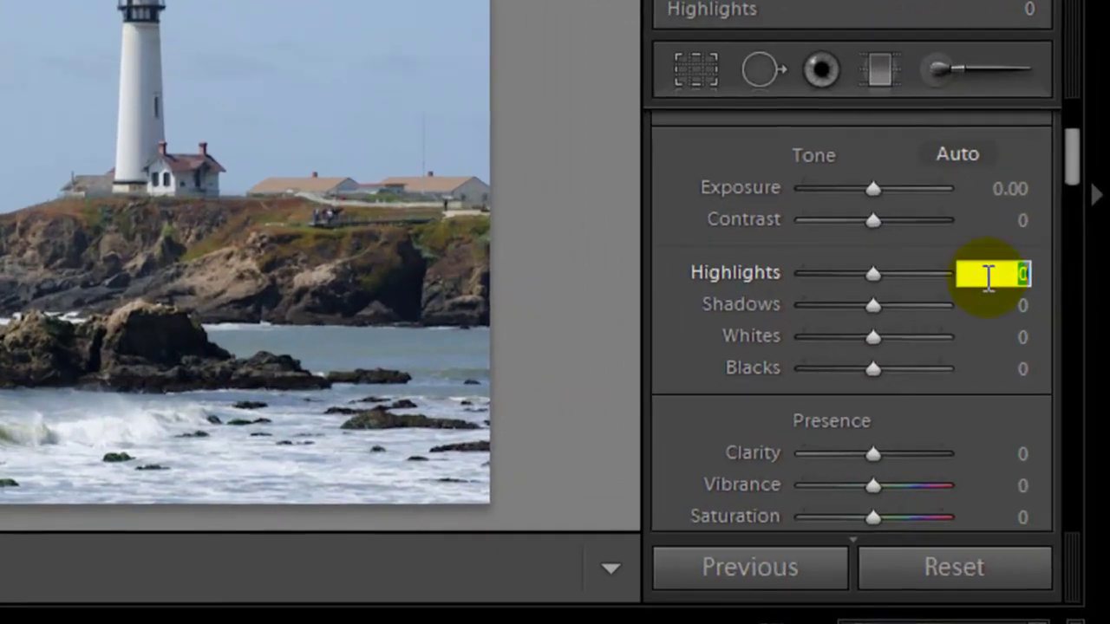
type("-50")
key("Tab")
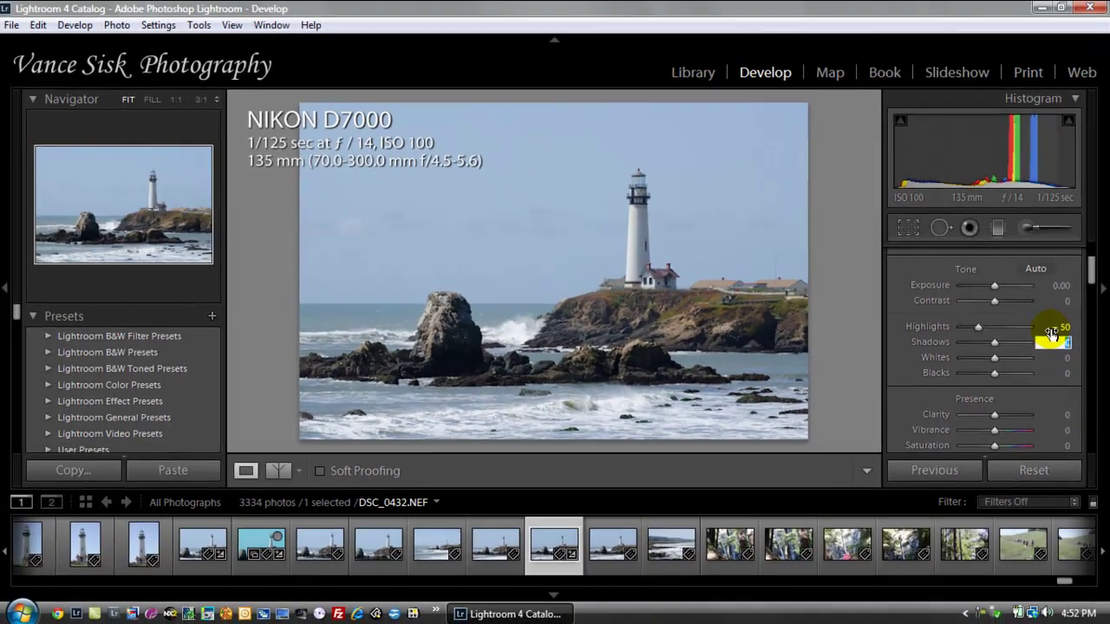
key("Tab")
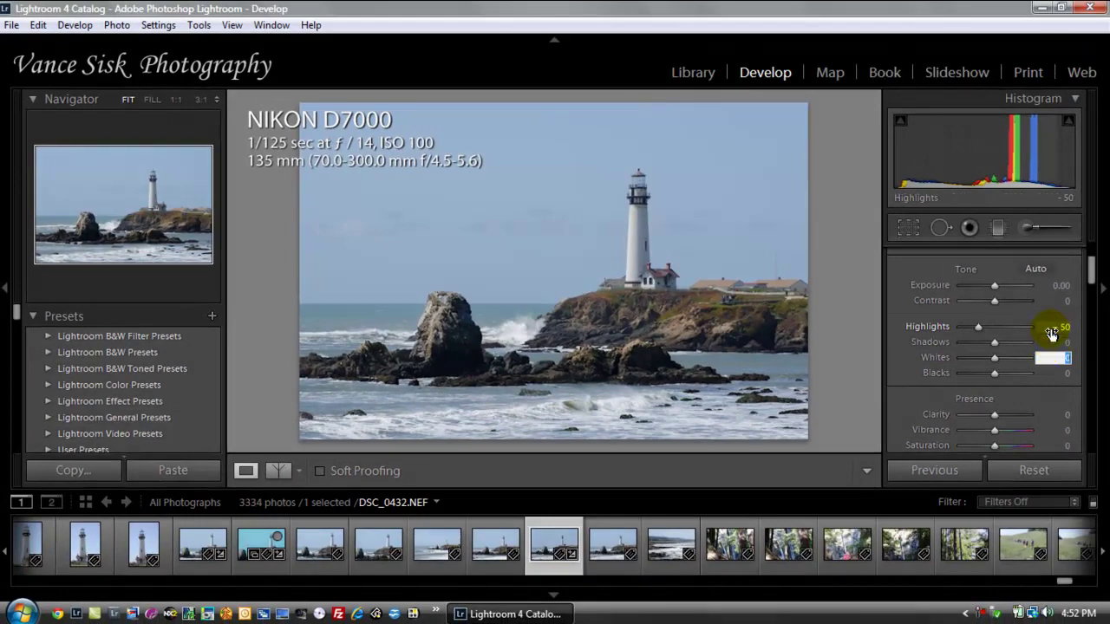
key("Tab")
key("Tab")
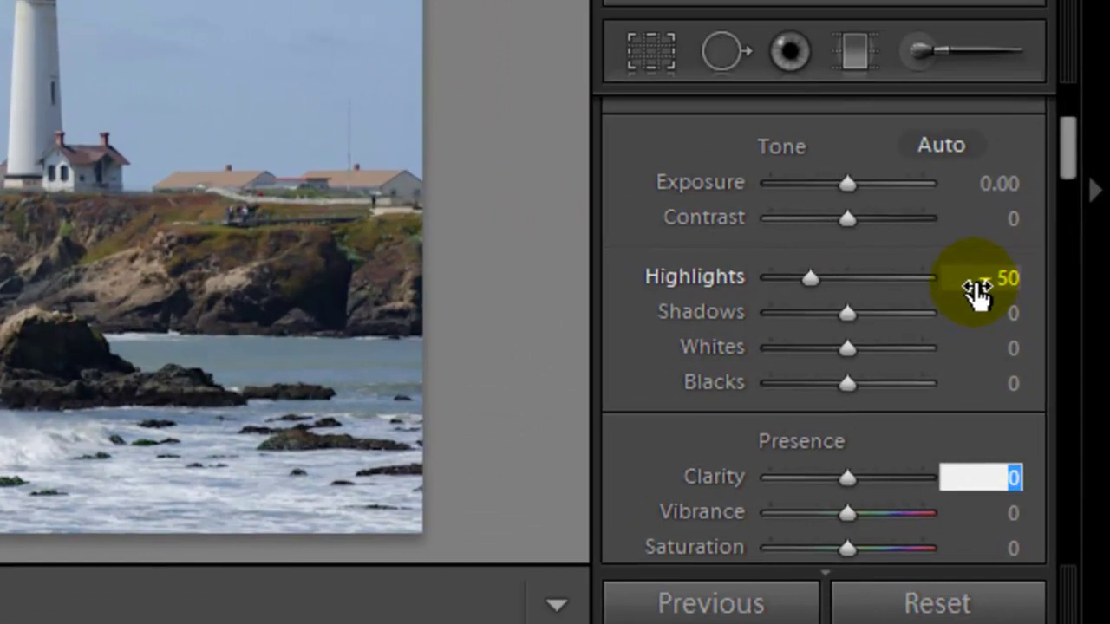
type("10")
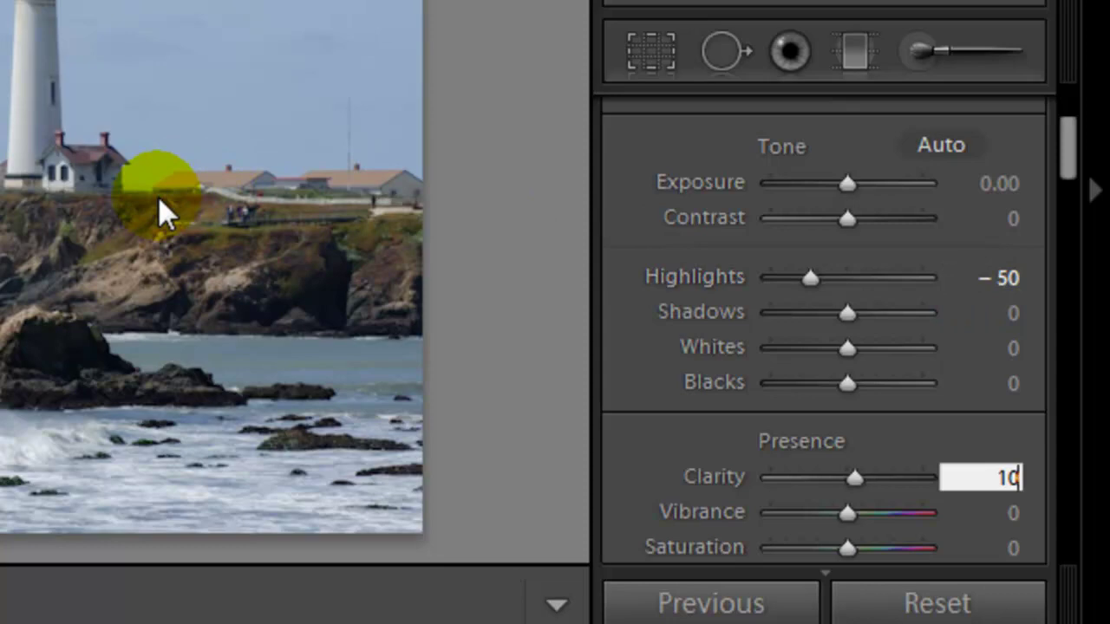
key("Return")
Step: Set Vibrance to +80 and Saturation to +50, then bring up HSL Saturation
key("Tab")
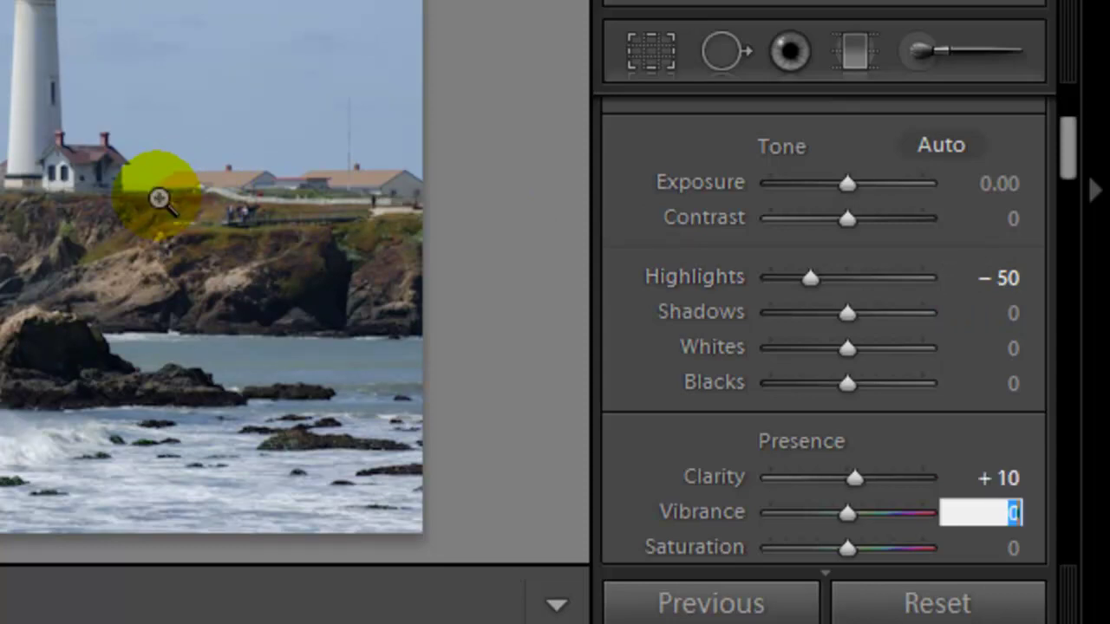
type("80")
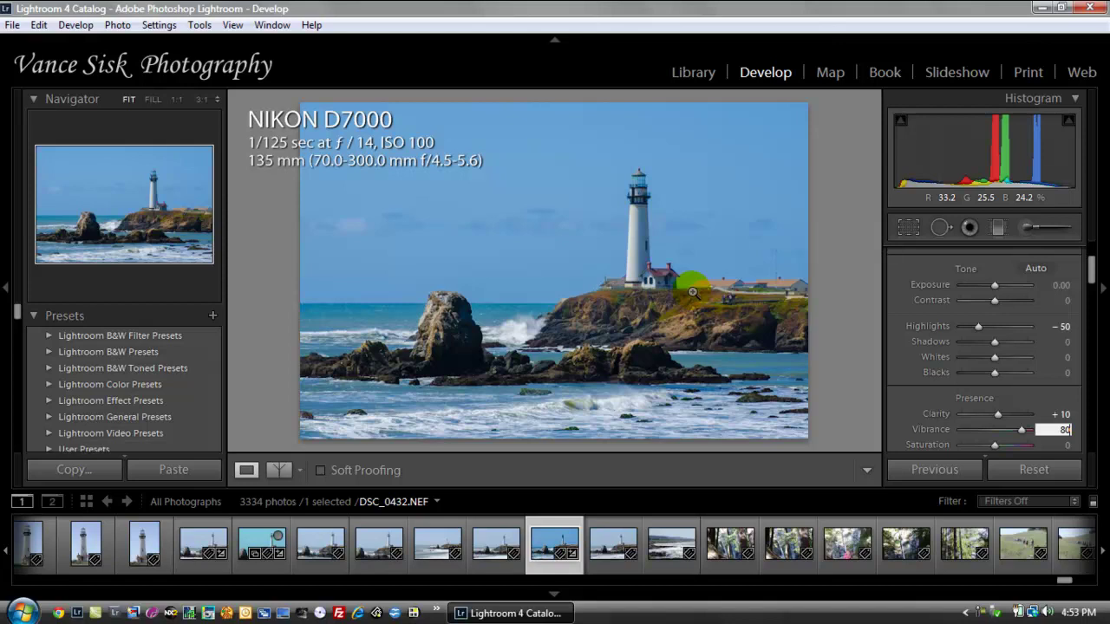
key("Tab")
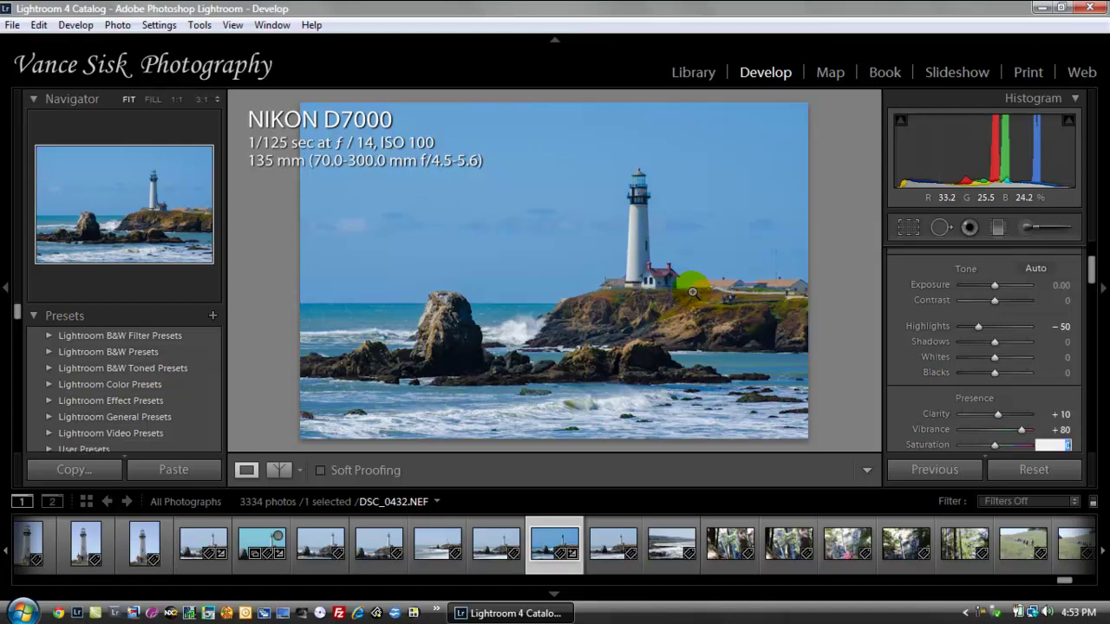
type("50")
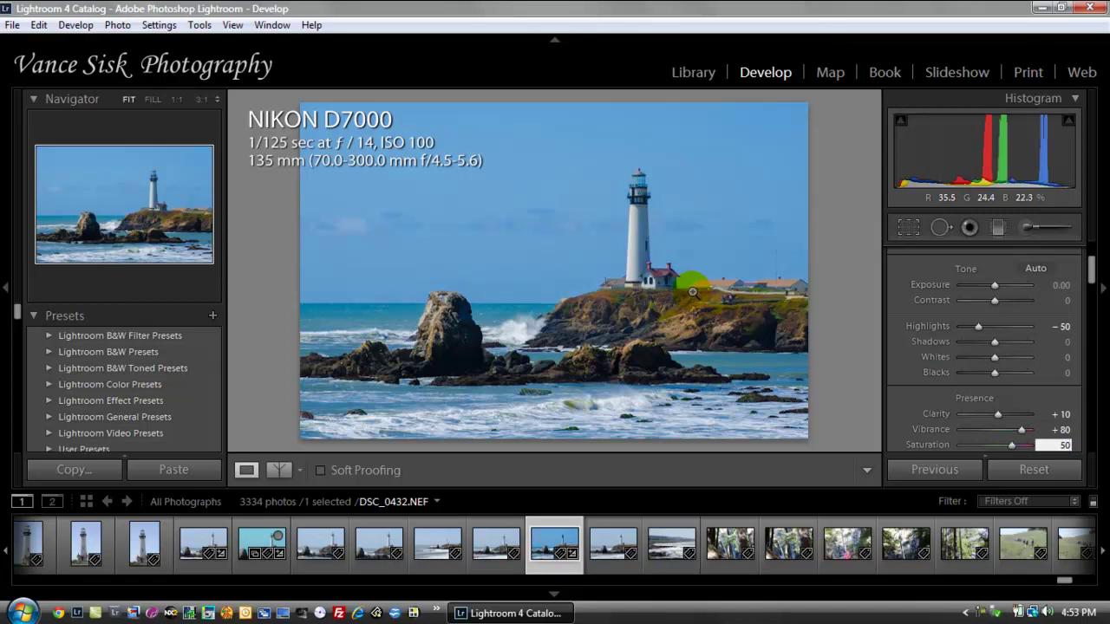
key("Return")
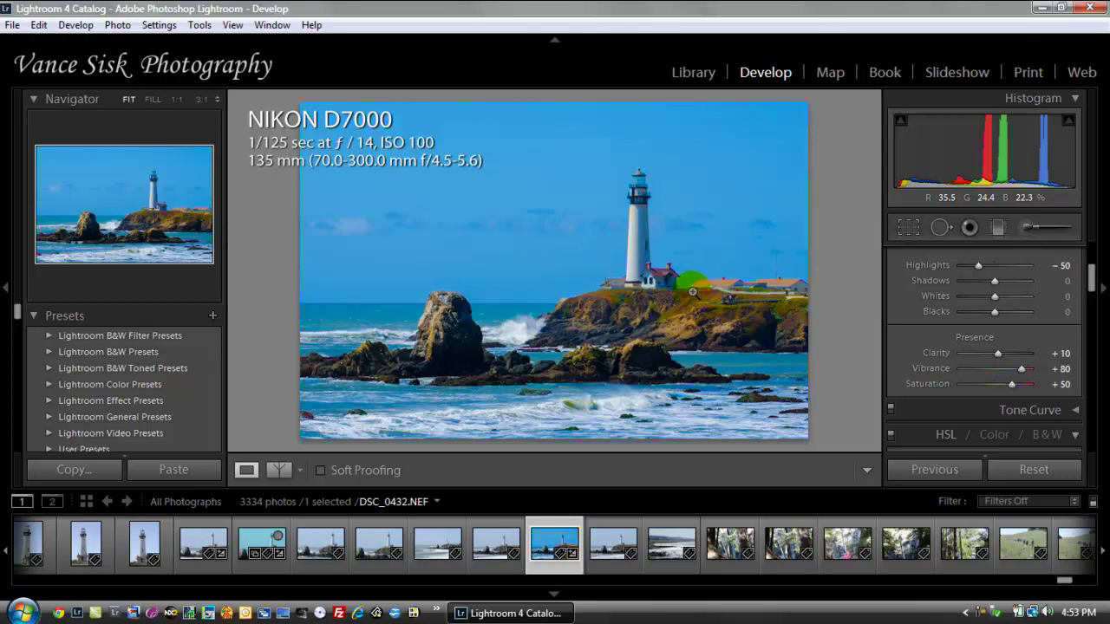
key("Tab")
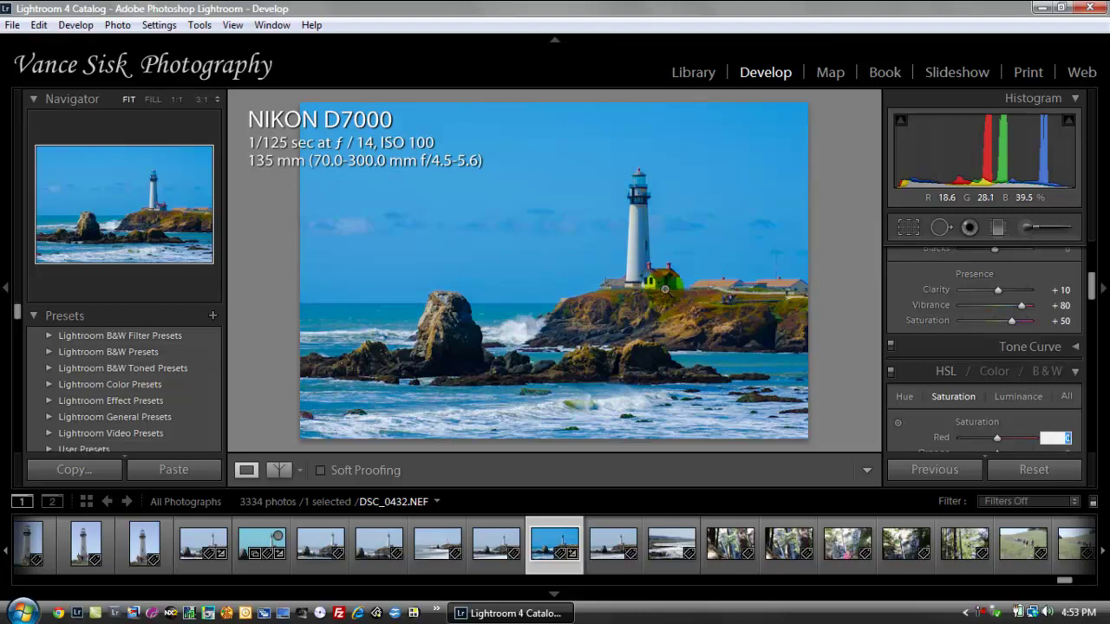
Step: Zoom to 1:1 on the house and set Red saturation to +50
left_click(659, 272)
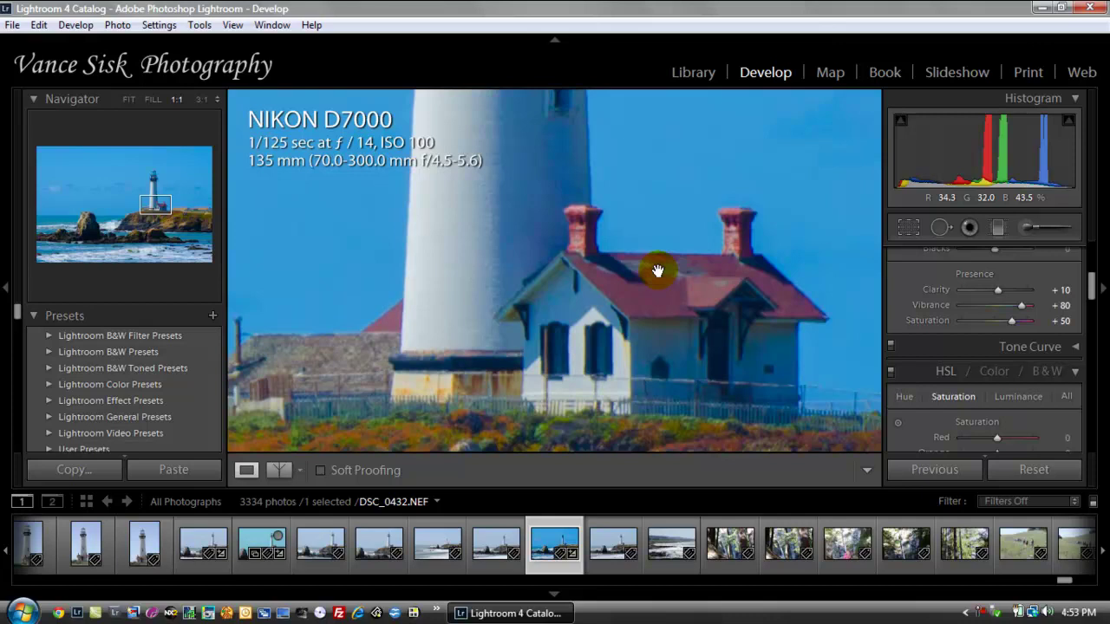
left_click(1062, 440)
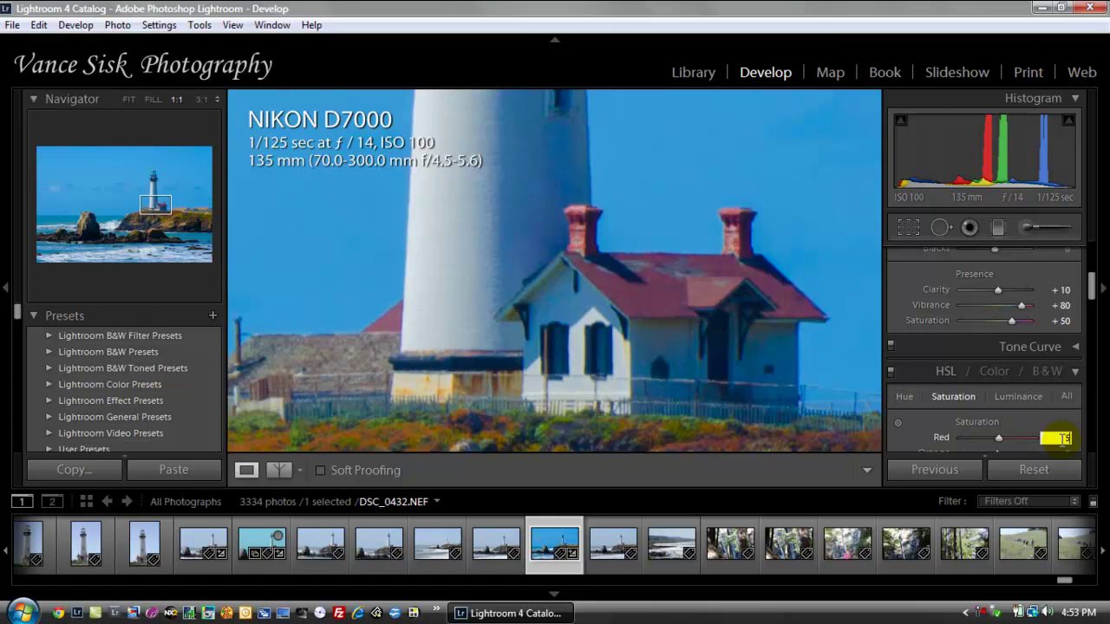
type("50")
key("Tab")
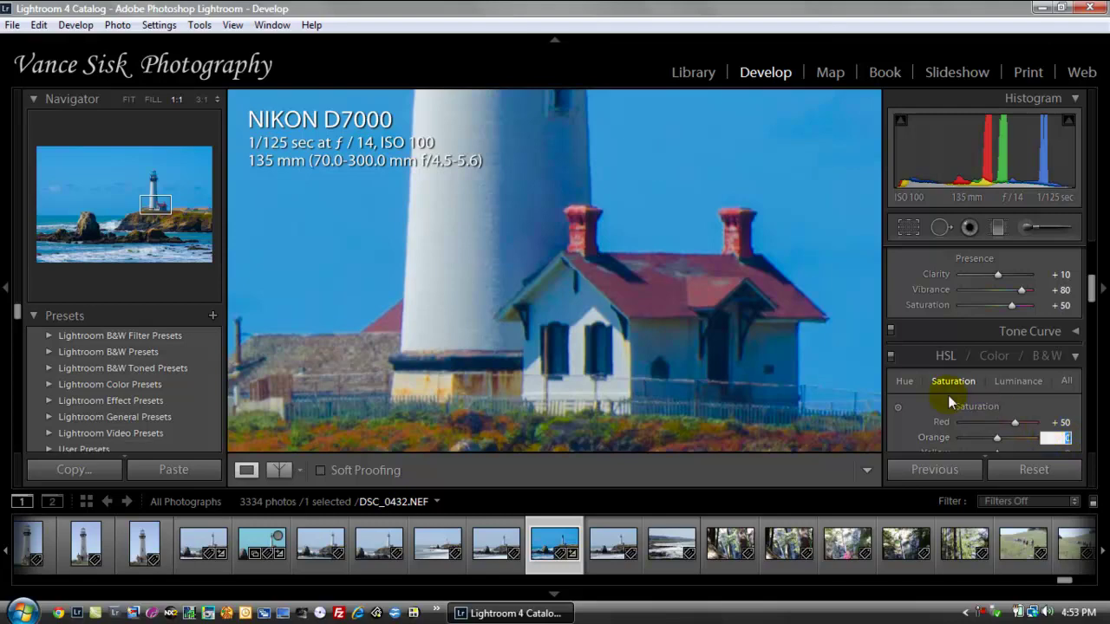
Step: Set Orange saturation to +55 and Green to +40, leaving Yellow and Aqua at 0
left_click_drag(445, 384, 364, 297)
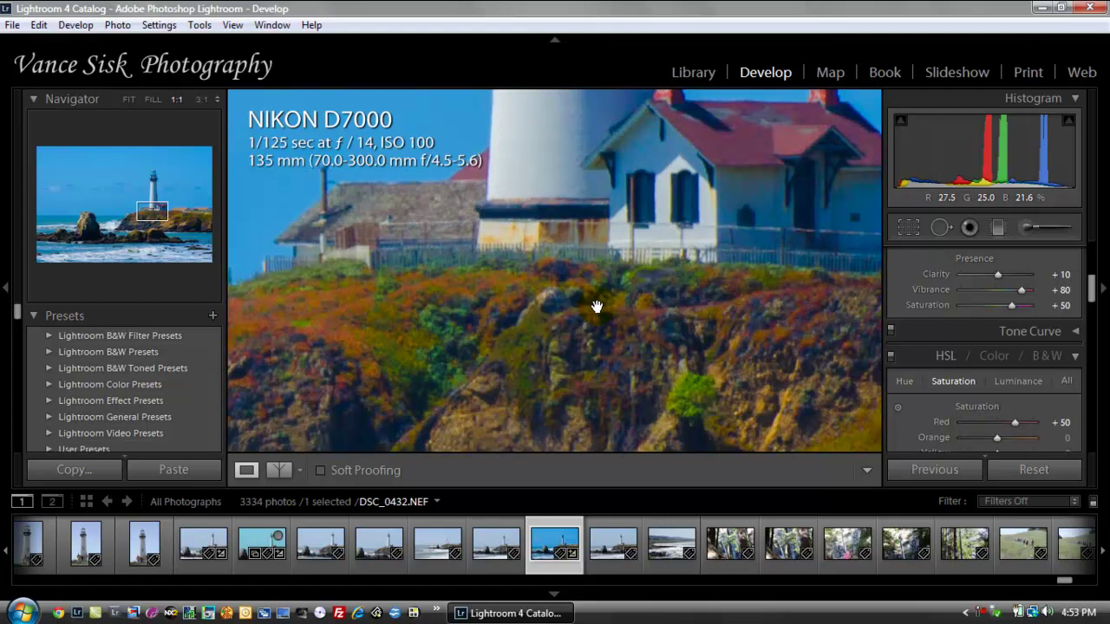
left_click(1066, 438)
type("50")
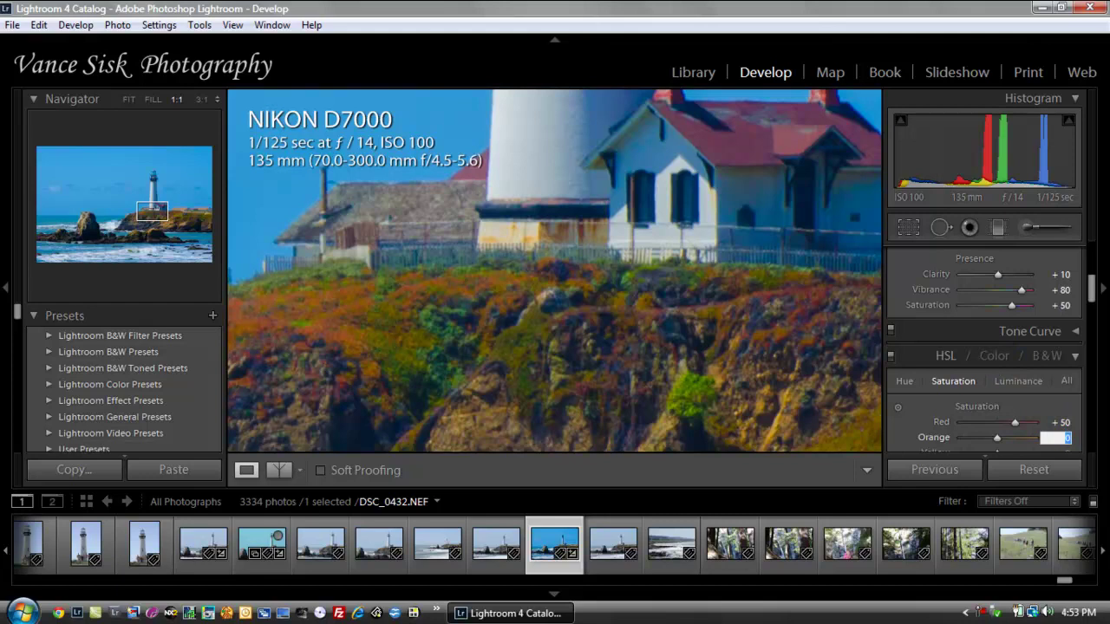
key("Return")
key("Tab")
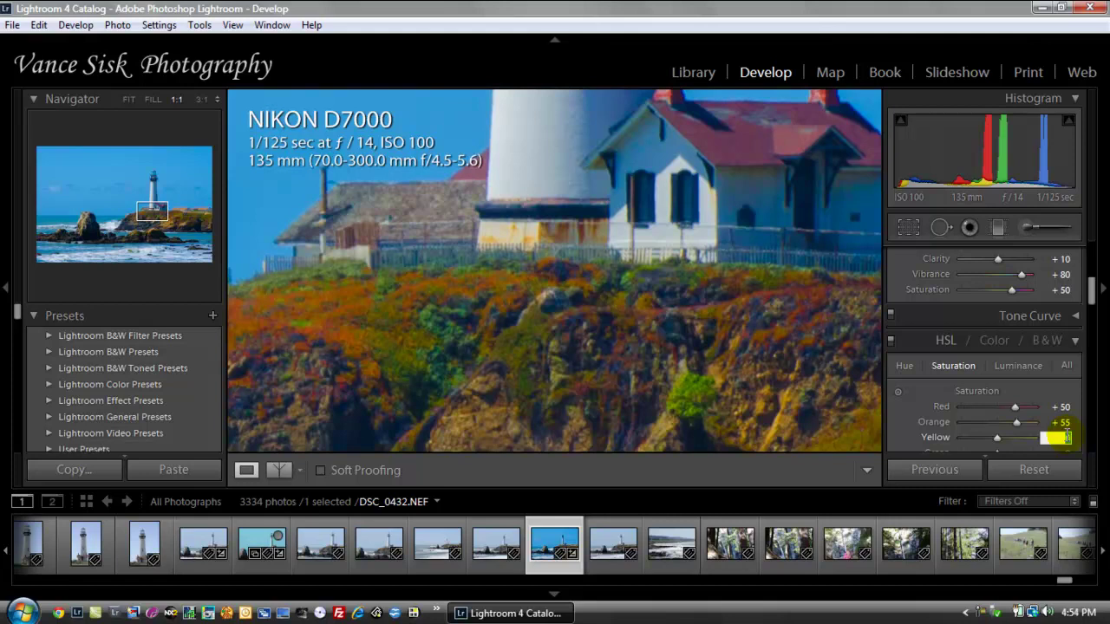
key("Tab")
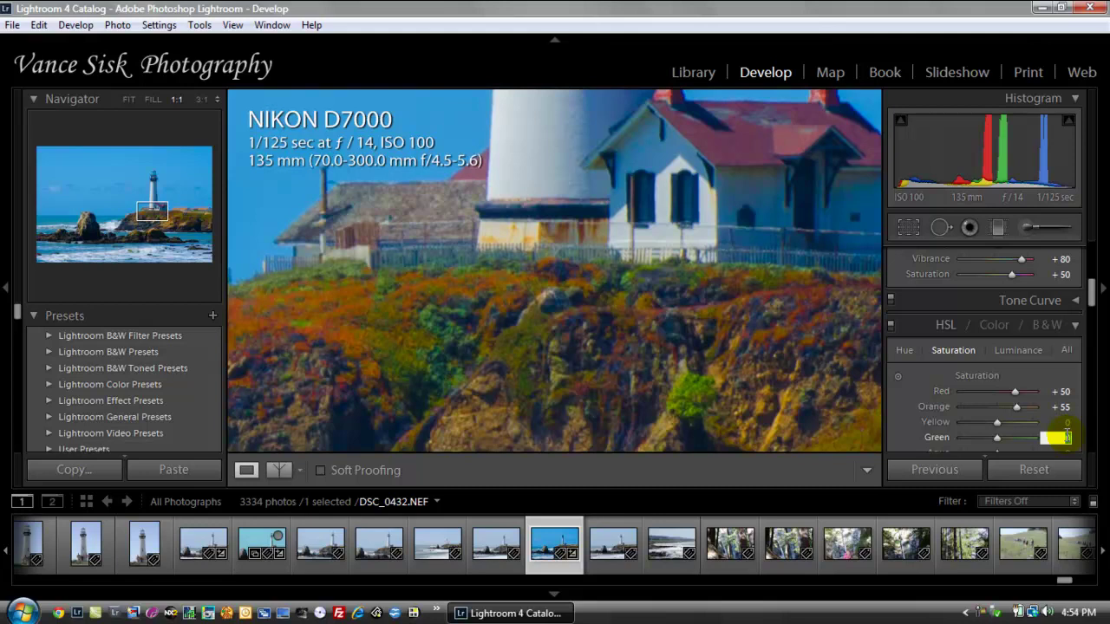
type("5")
type("0")
key("Tab")
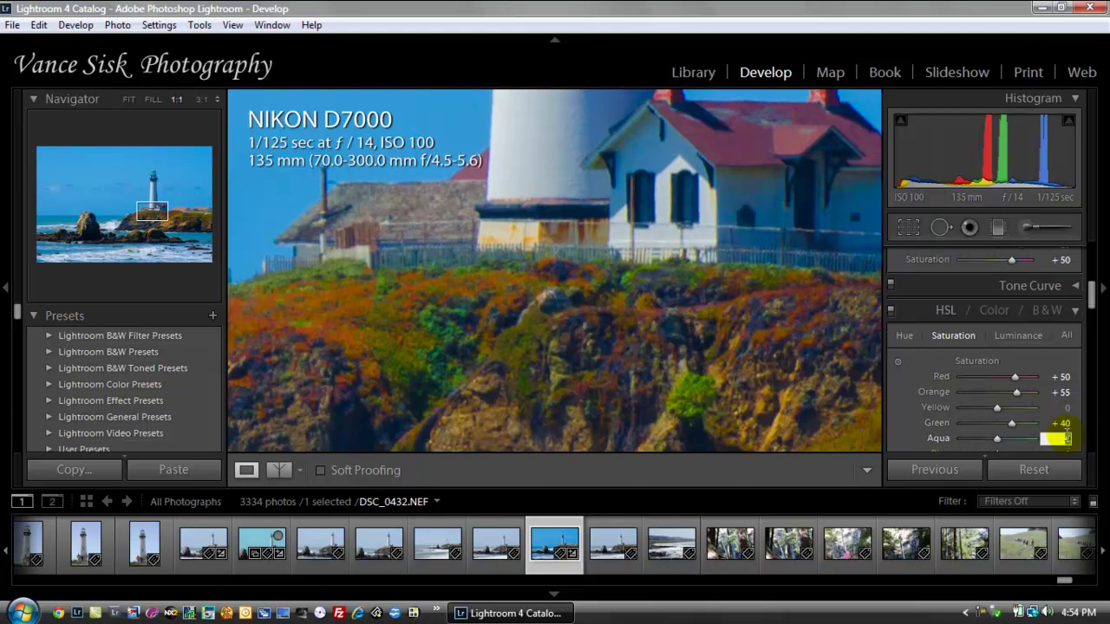
key("Tab")
Step: Zoom back out to the whole photo and set Blue saturation to +20
left_click(615, 266)
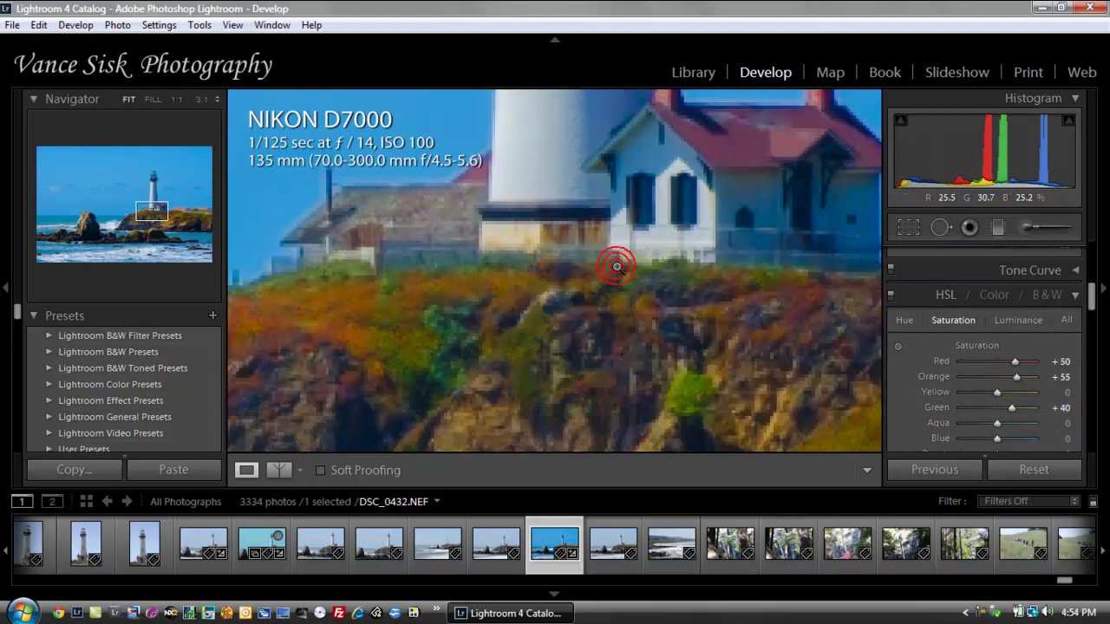
left_click(616, 266)
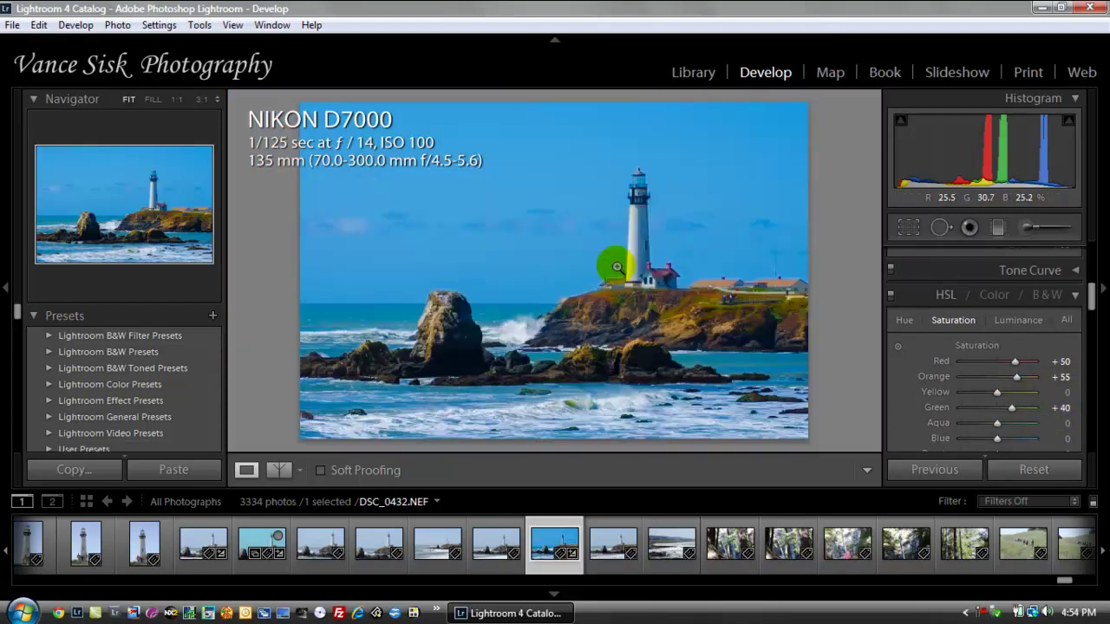
left_click(1067, 439)
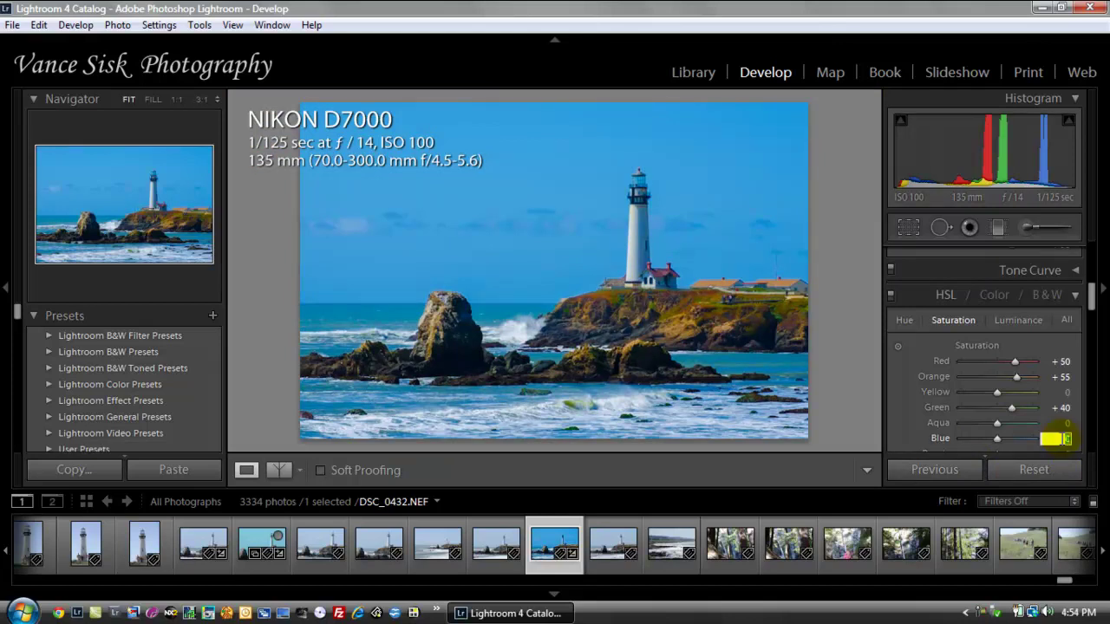
type("20")
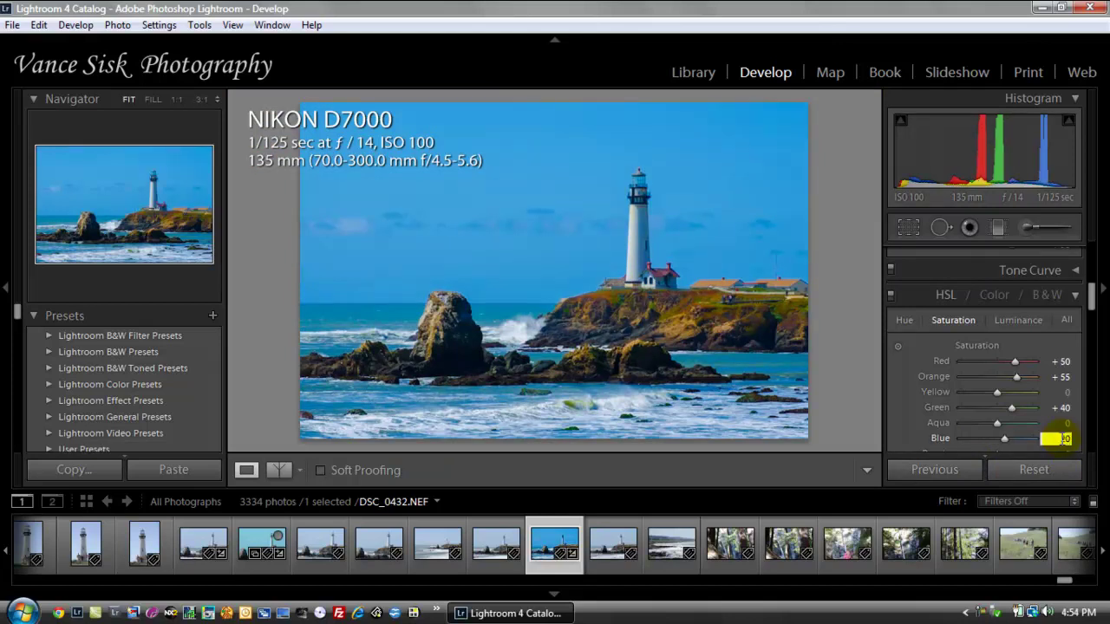
key("Tab")
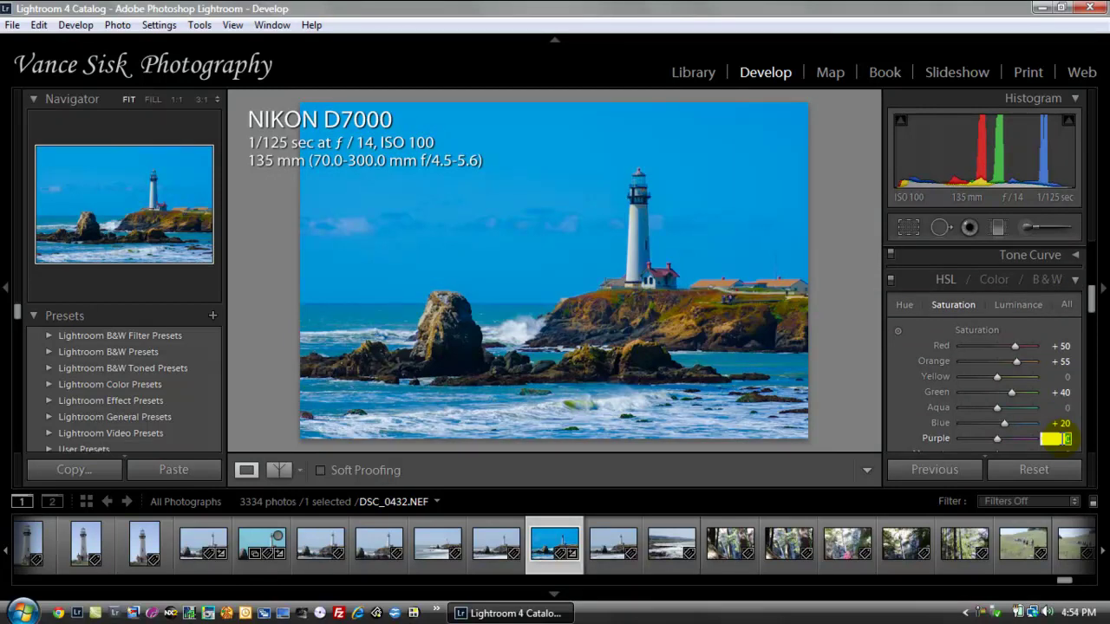
key("Tab")
key("Tab")
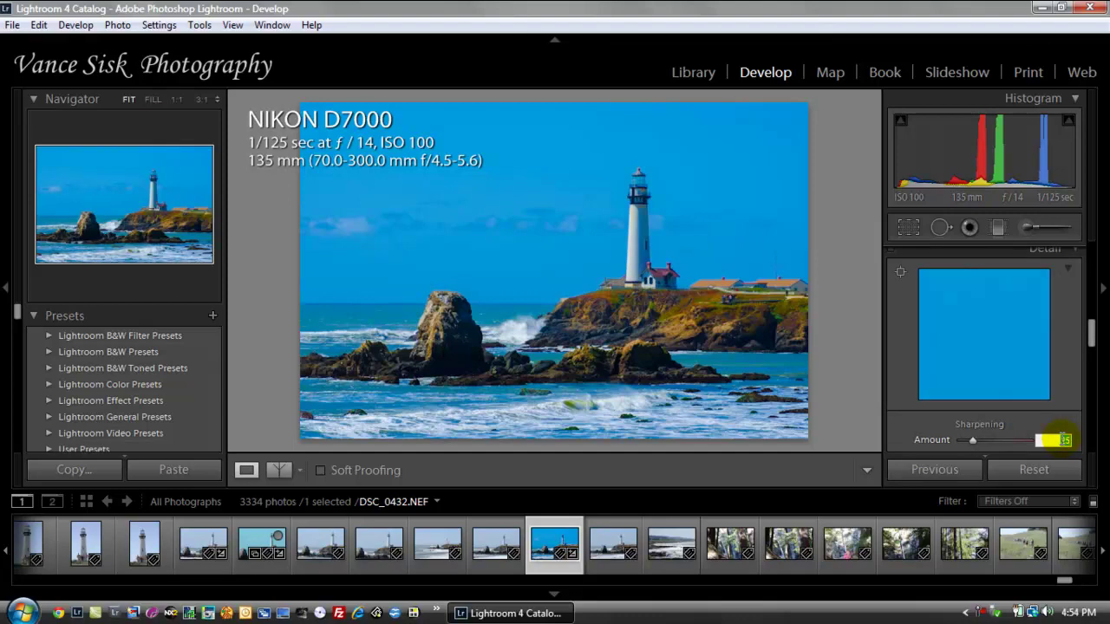
Step: At 1:1 zoom, set sharpening Amount 40 and Masking 20, keeping Radius 1.0 and Detail 25
left_click(645, 274)
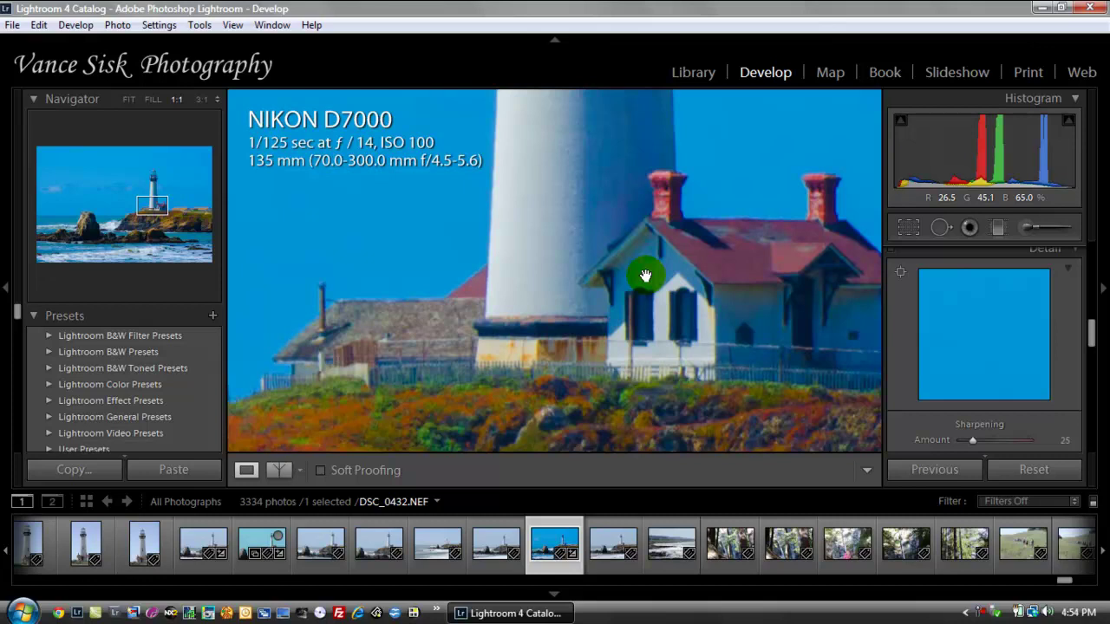
left_click(1058, 441)
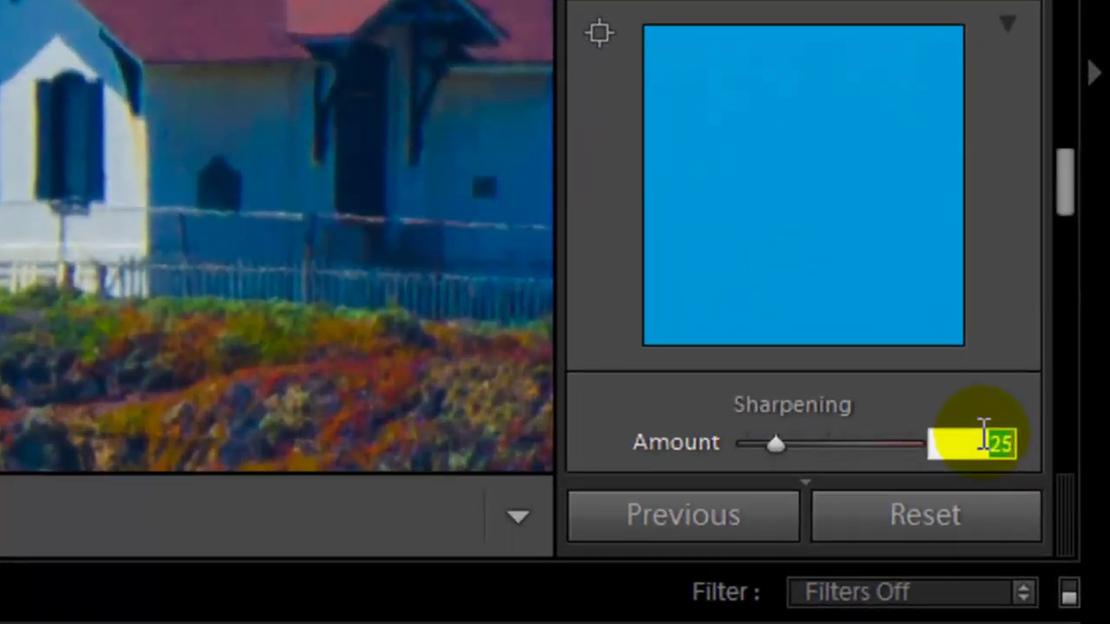
type("4")
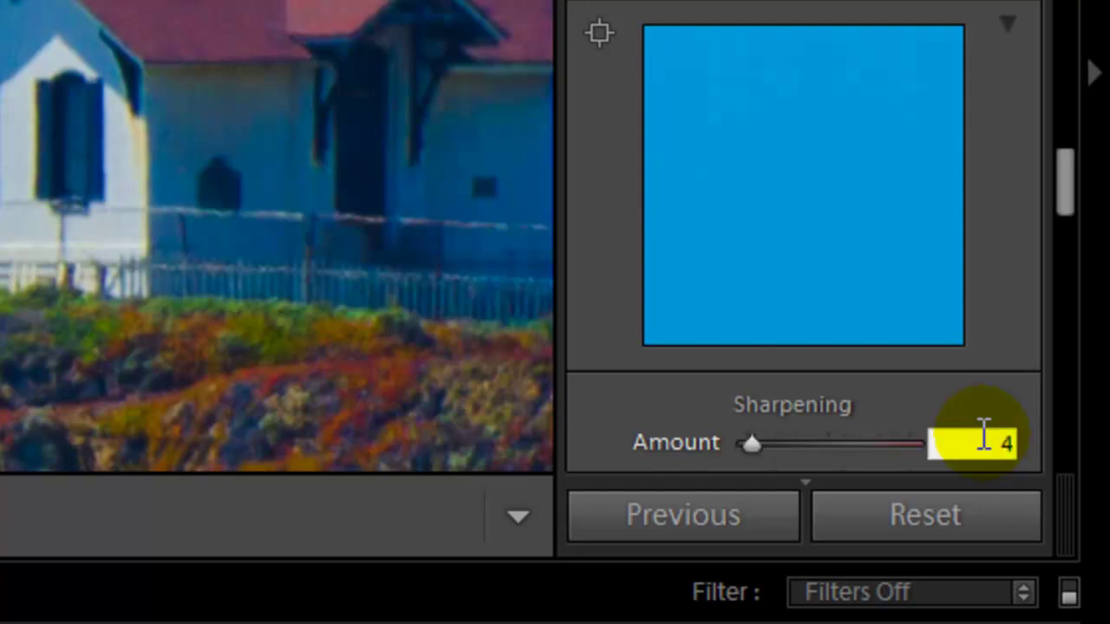
type("0")
key("Tab")
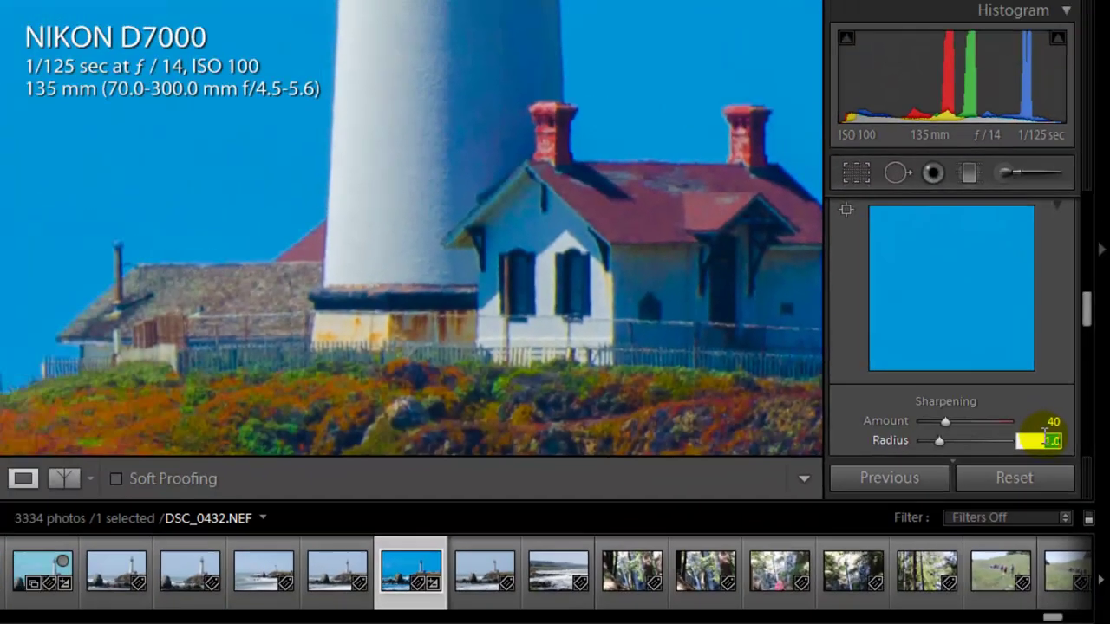
key("Tab")
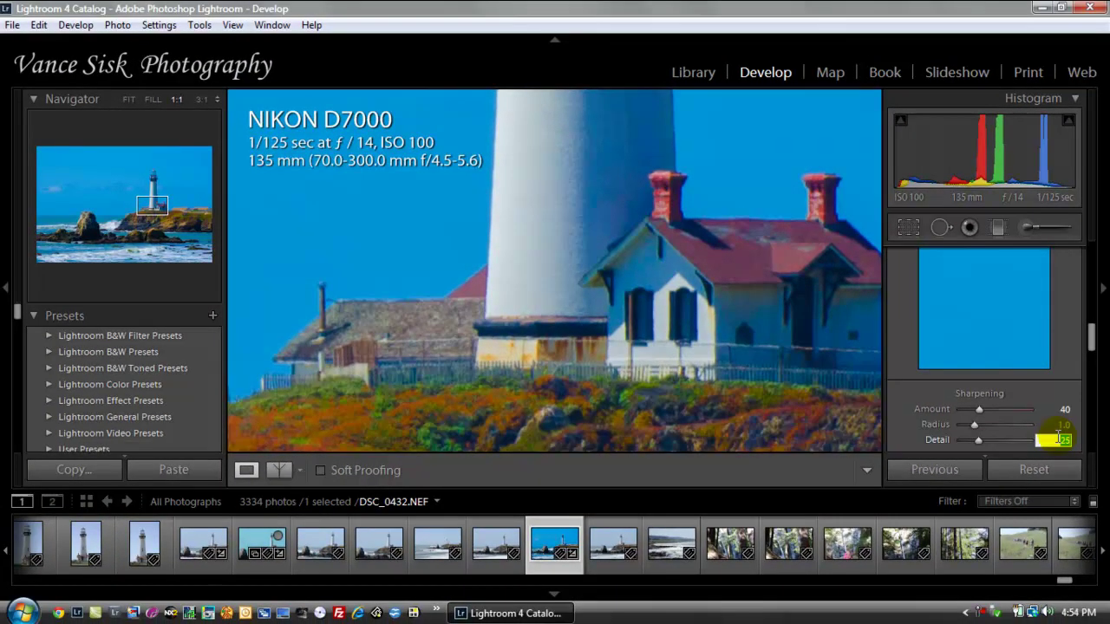
key("Tab")
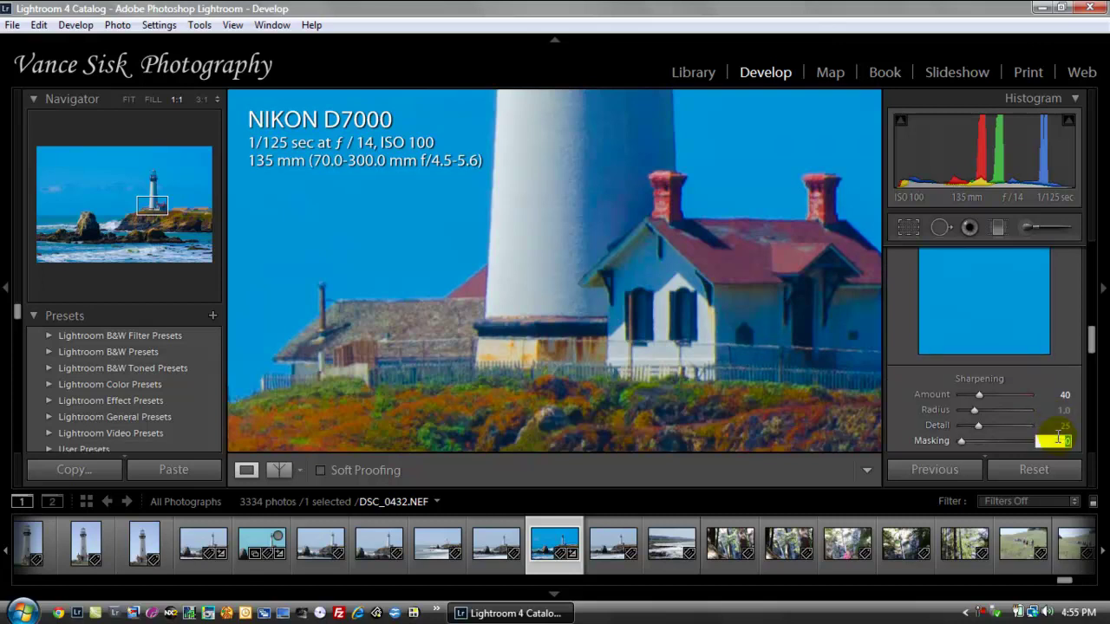
type("20")
key("Tab")
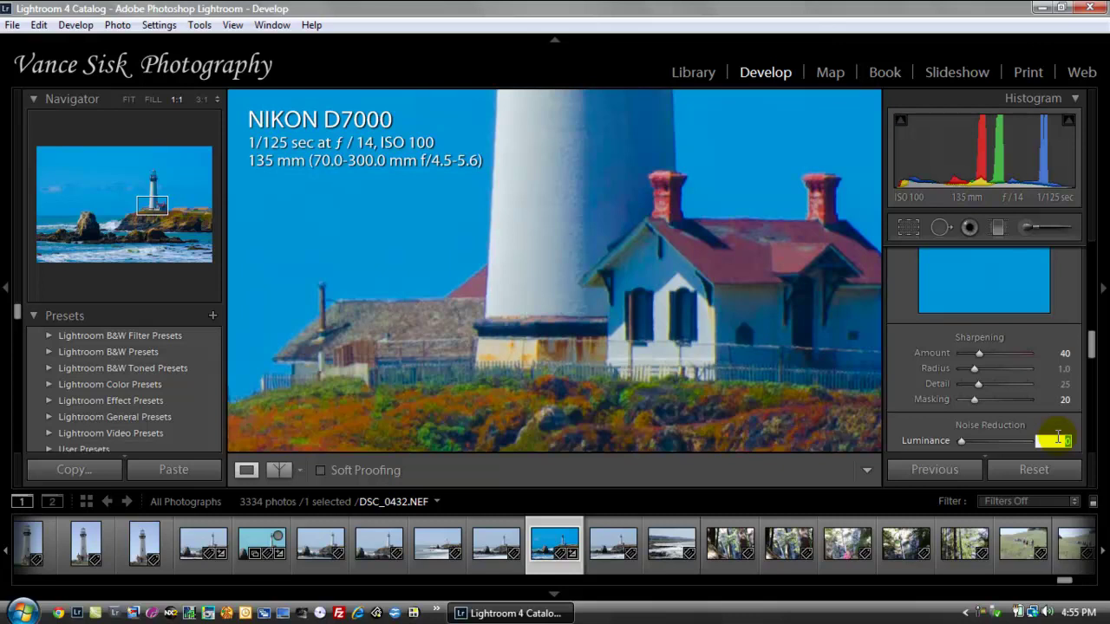
Step: Enter noise reduction values Luminance 40, Detail 100 and Contrast 20
type("40")
key("Tab")
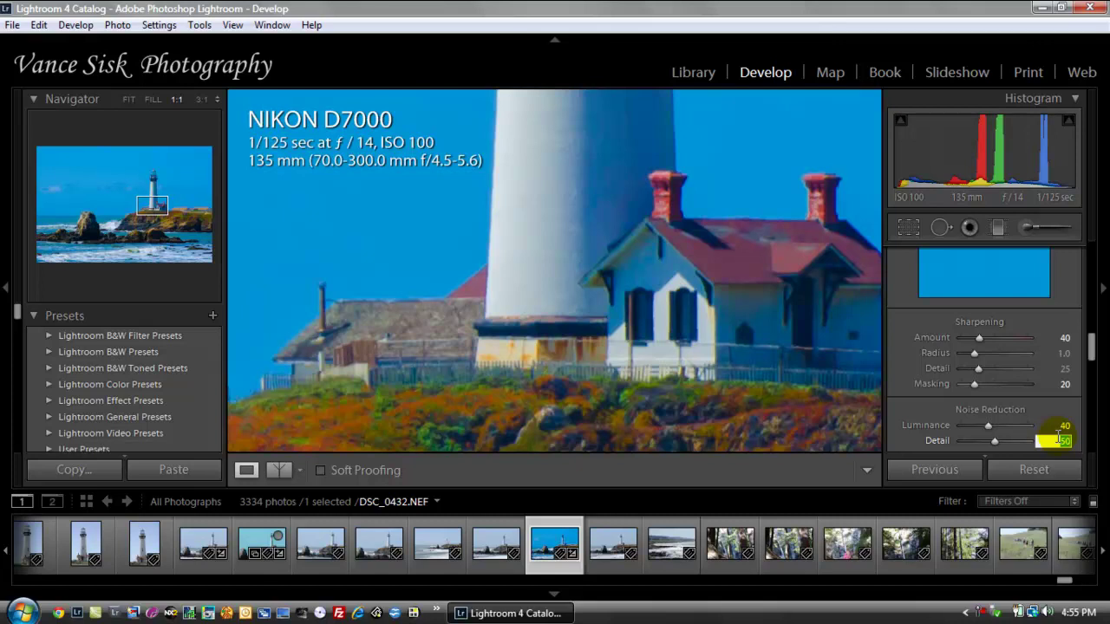
key("BackSpace")
type("100")
key("Tab")
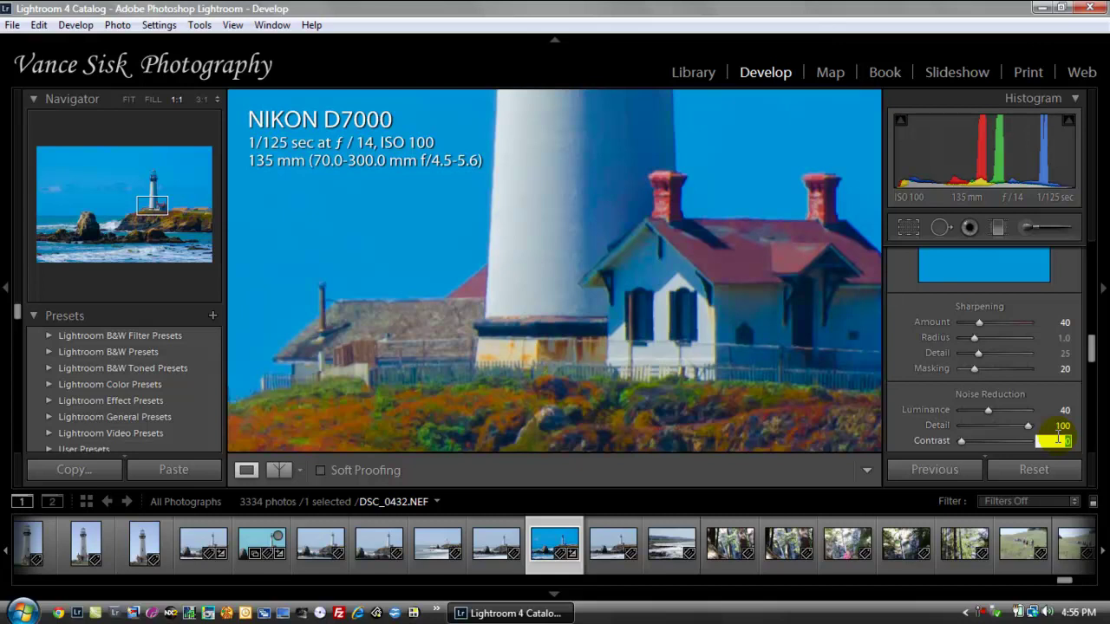
type("20")
Step: Fit the whole photo in view and show the left/right split Before/After comparison
left_click(603, 299)
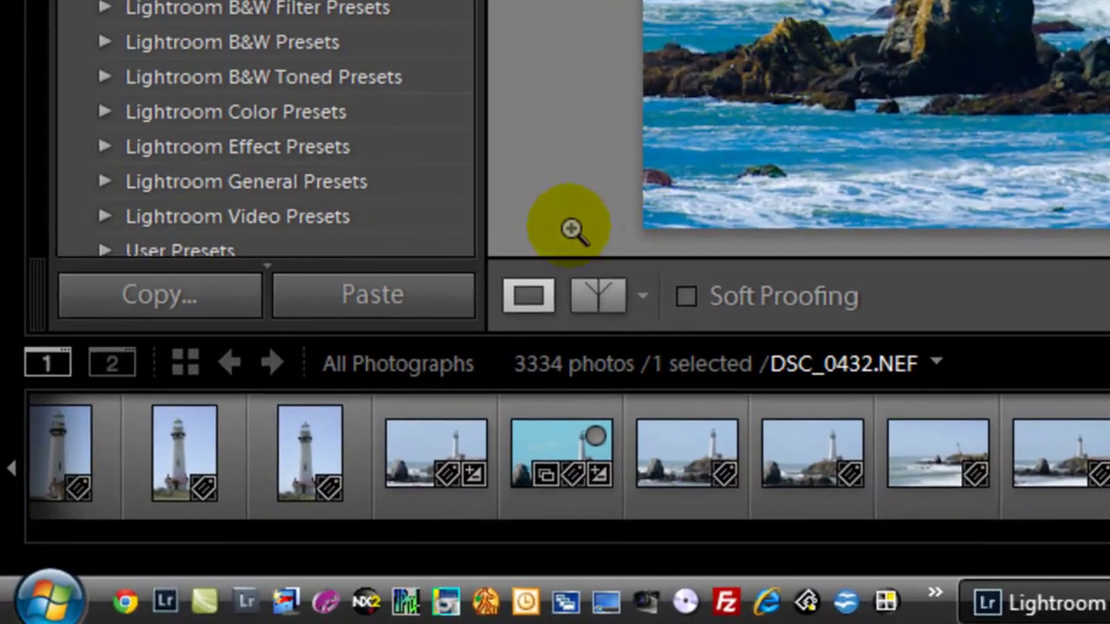
left_click(597, 303)
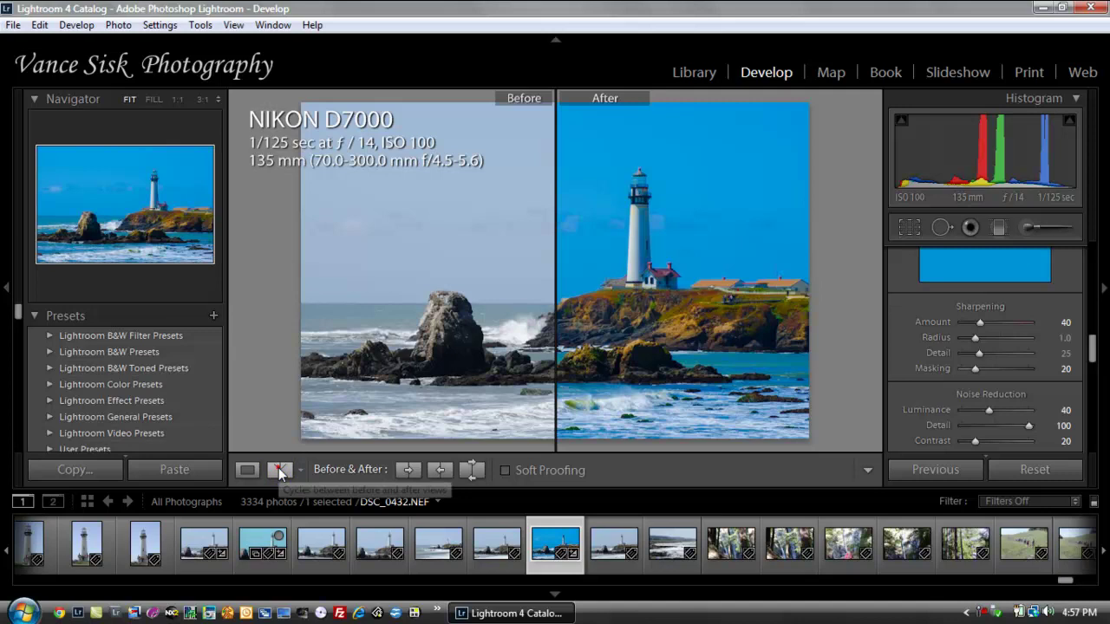
Step: Cycle Before/After through top/bottom, split and side-by-side layouts, then return to Loupe view
left_click(278, 469)
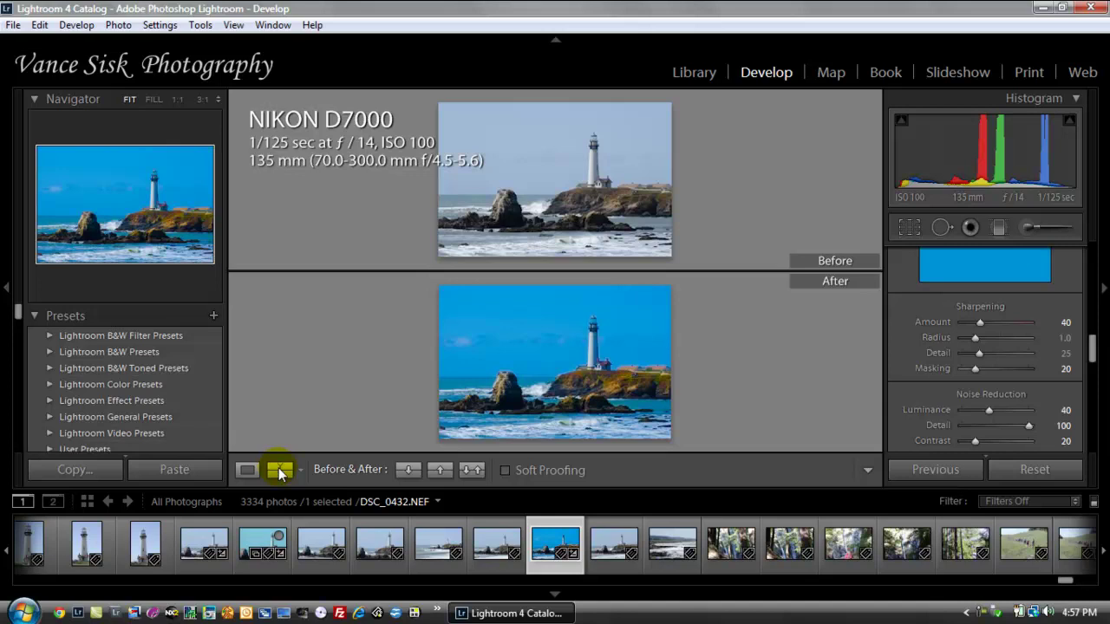
left_click(279, 470)
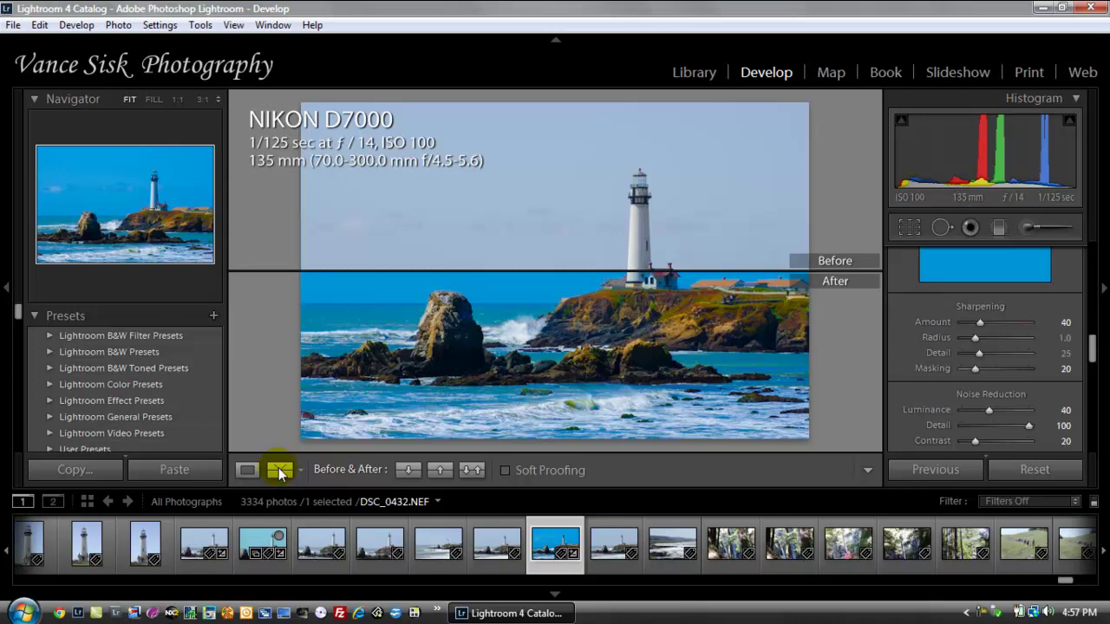
left_click(278, 467)
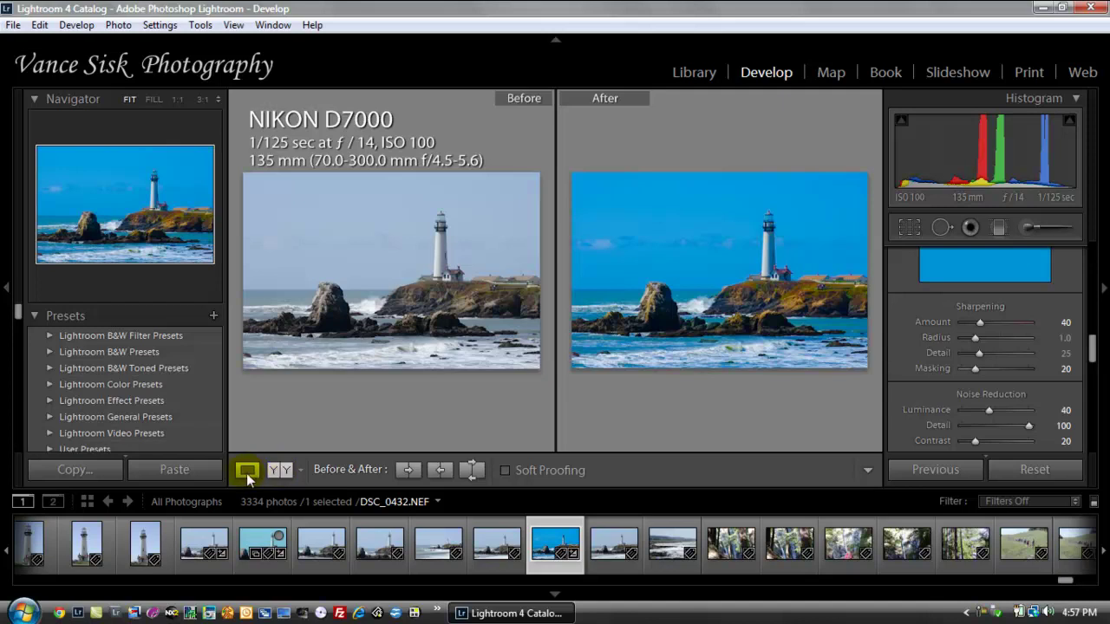
left_click(245, 472)
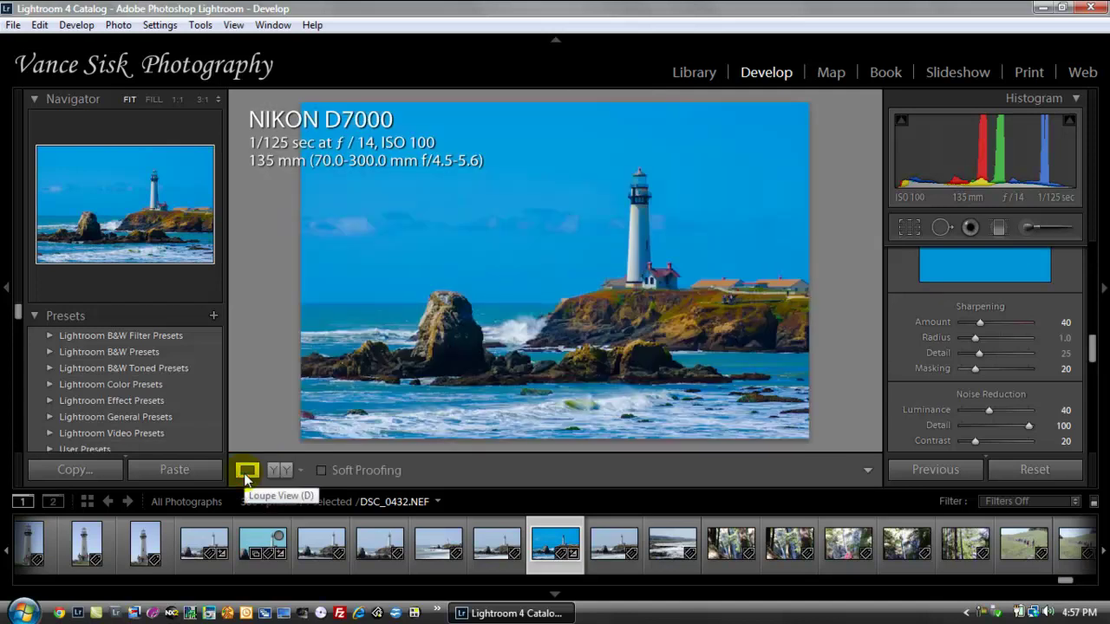